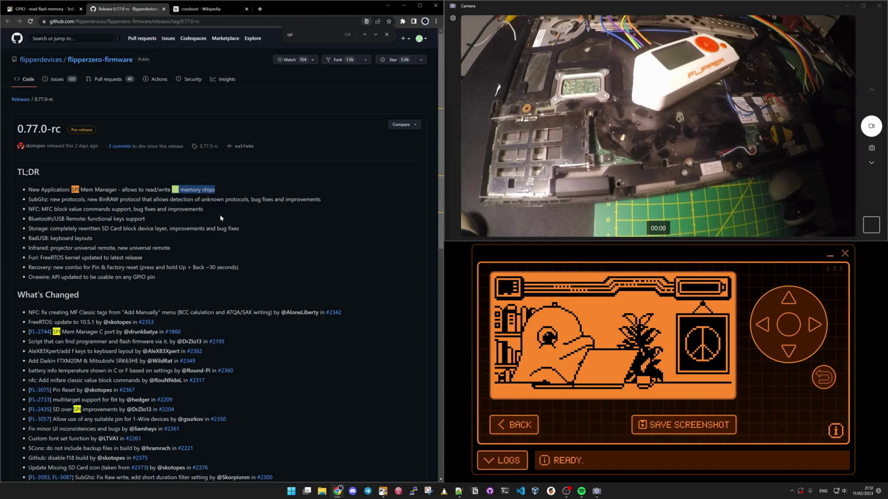
# Review the forum thread's ThinkPad boot screen video, the Flipper firmware 0.77.0-rc release notes and the coreboot Wikipedia article.
pyautogui.click(52, 11)
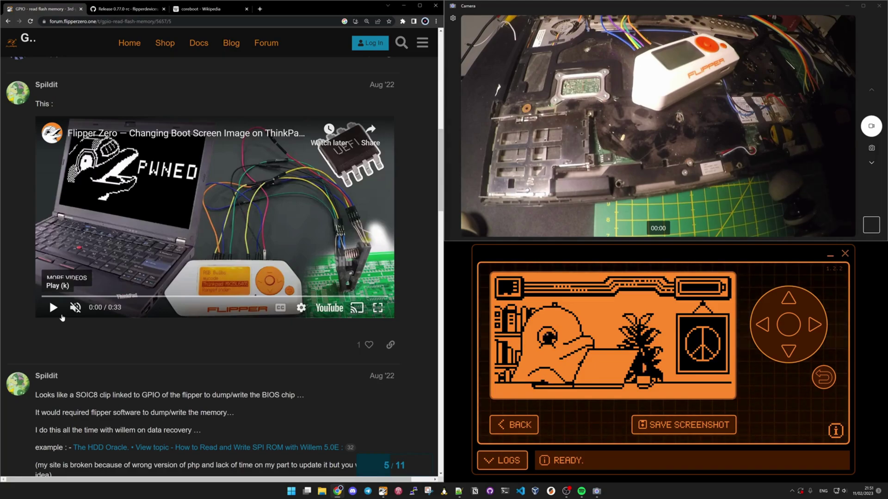
pyautogui.click(62, 315)
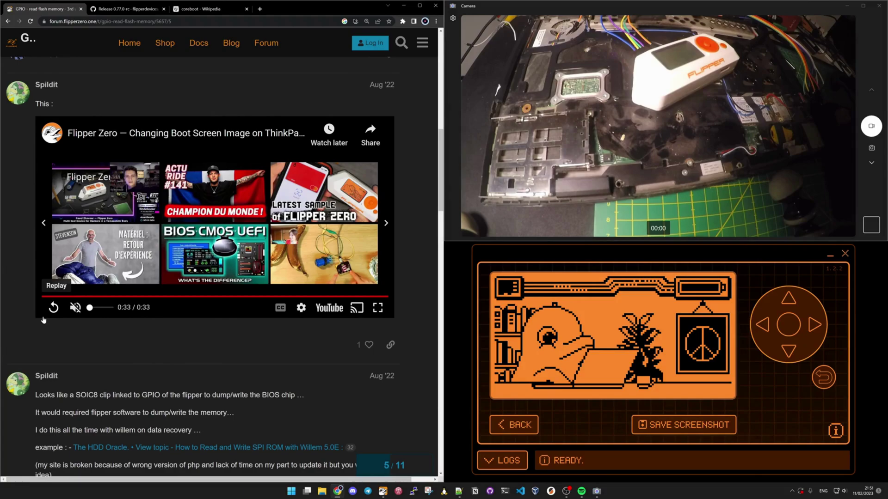
pyautogui.click(141, 11)
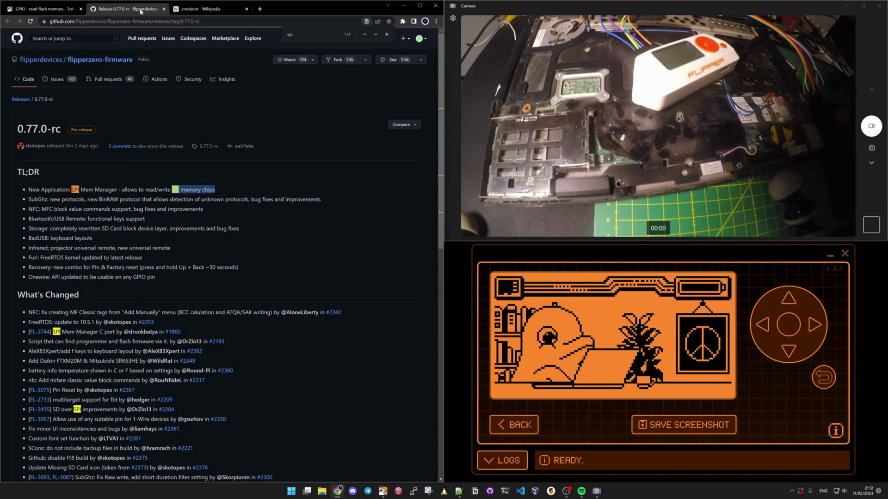
pyautogui.click(206, 13)
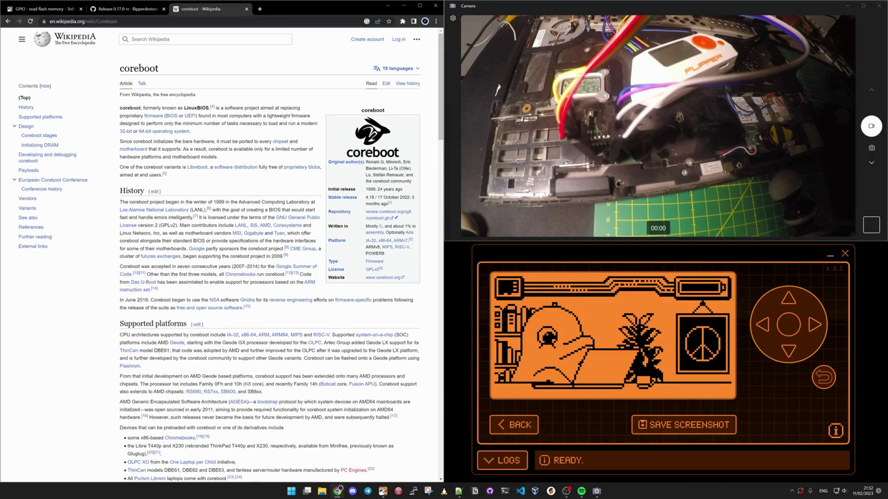
# On the Flipper Zero in qFlipper, open the Tools folder within Applications.
pyautogui.click(793, 330)
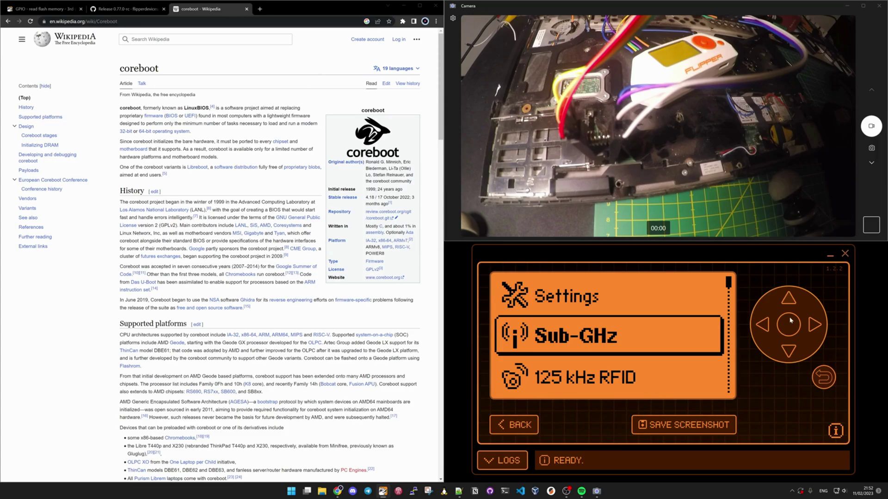
pyautogui.click(788, 310)
pyautogui.click(789, 309)
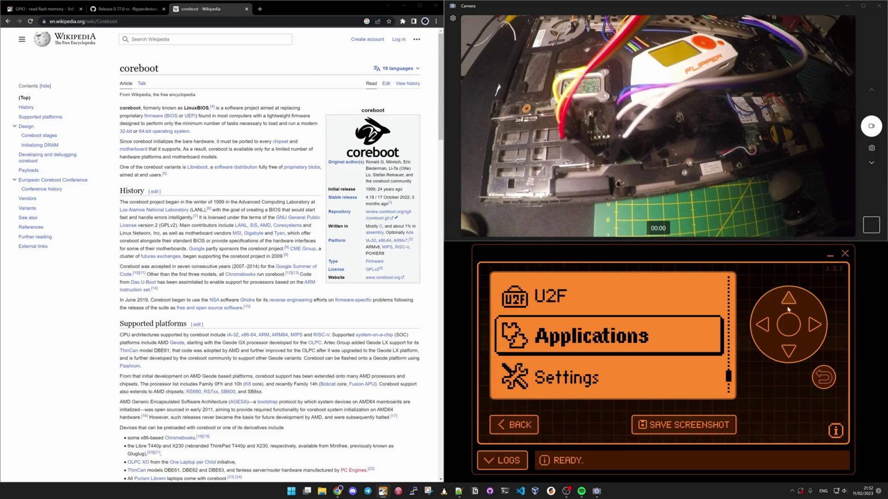
pyautogui.click(788, 325)
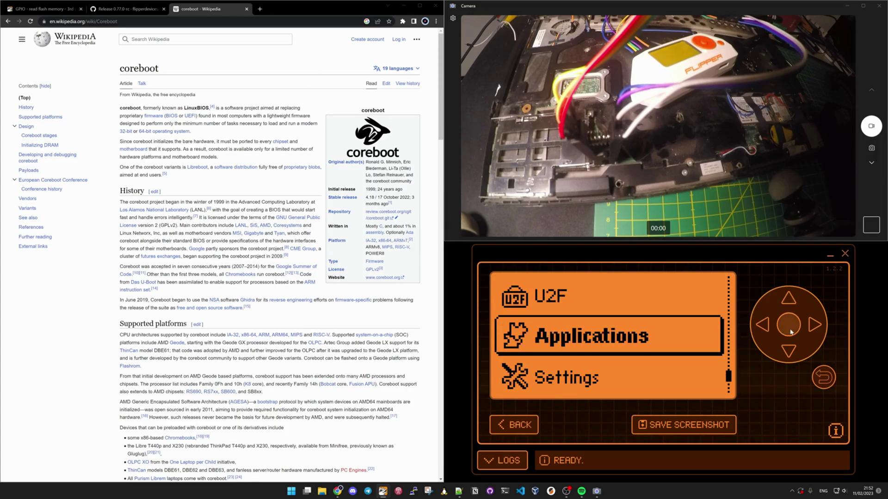
pyautogui.click(789, 353)
pyautogui.click(789, 353)
pyautogui.click(789, 353)
pyautogui.click(789, 353)
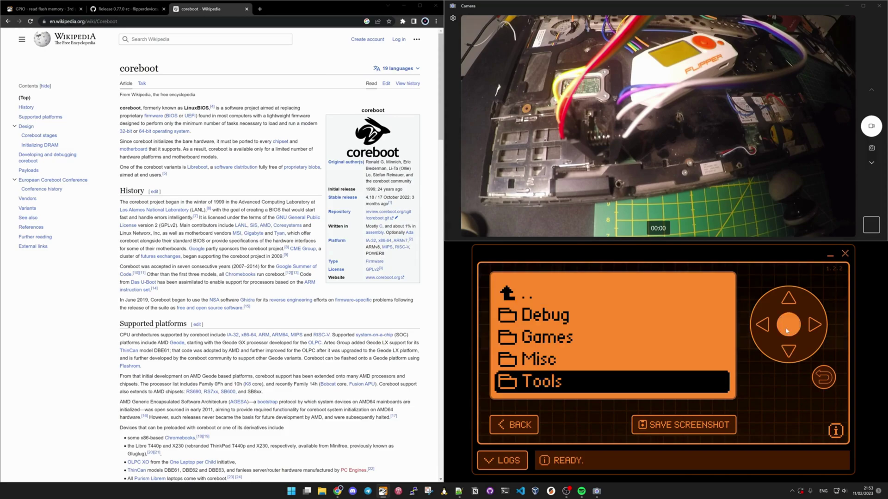
pyautogui.click(787, 326)
# Check the 0.77.0-rc release notes and launch SPI Mem Manager on the Flipper.
pyautogui.click(788, 300)
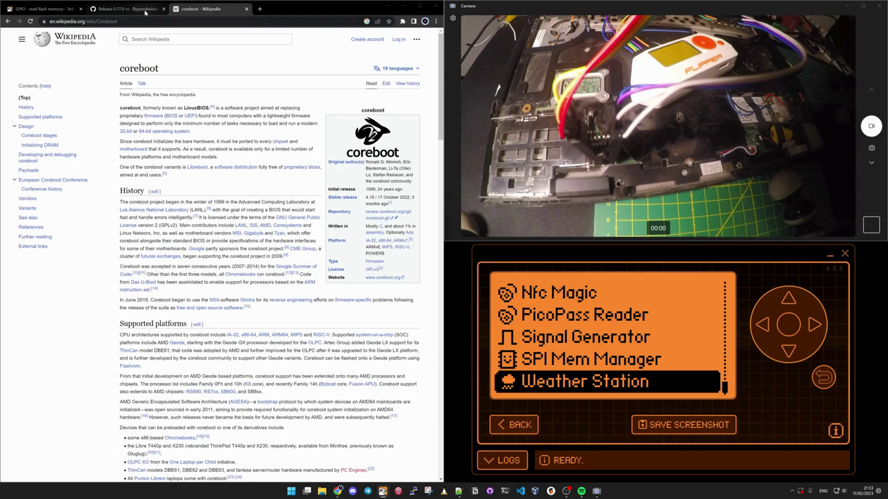
pyautogui.click(125, 9)
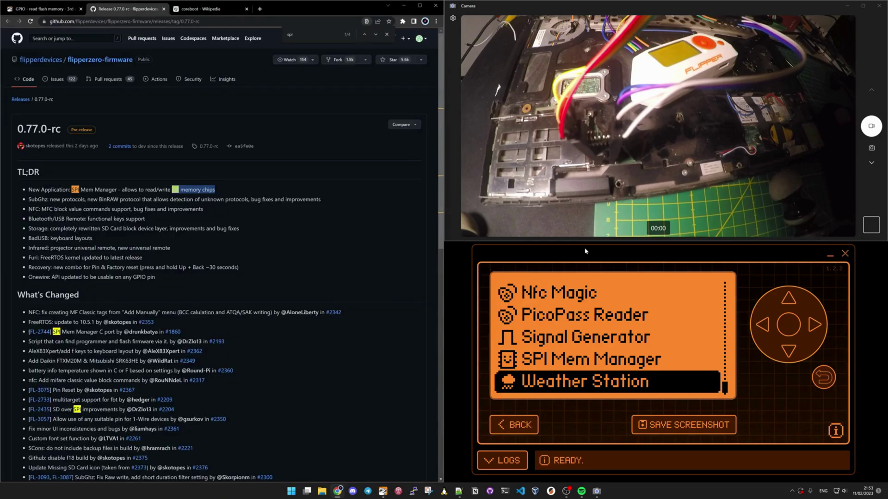
pyautogui.click(790, 300)
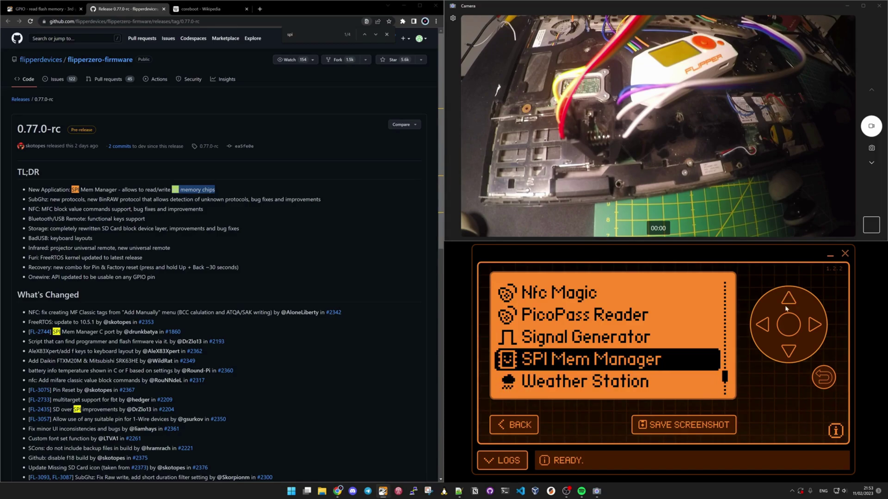
pyautogui.click(787, 331)
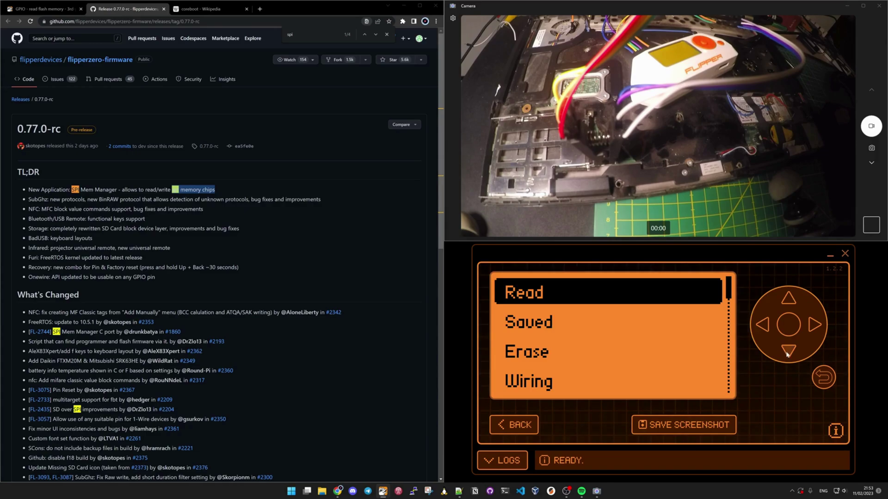
# View SPI Mem Manager's Wiring diagram for connecting the memory chip and return to its main list.
pyautogui.click(787, 352)
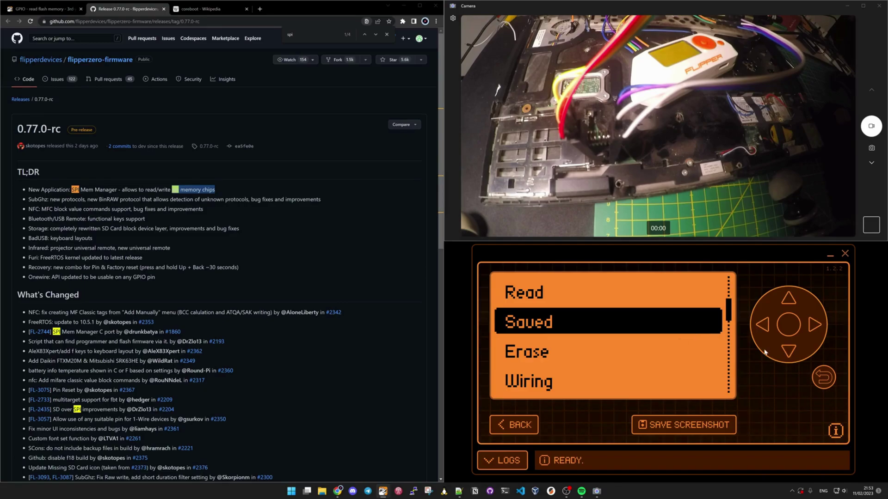
pyautogui.click(789, 351)
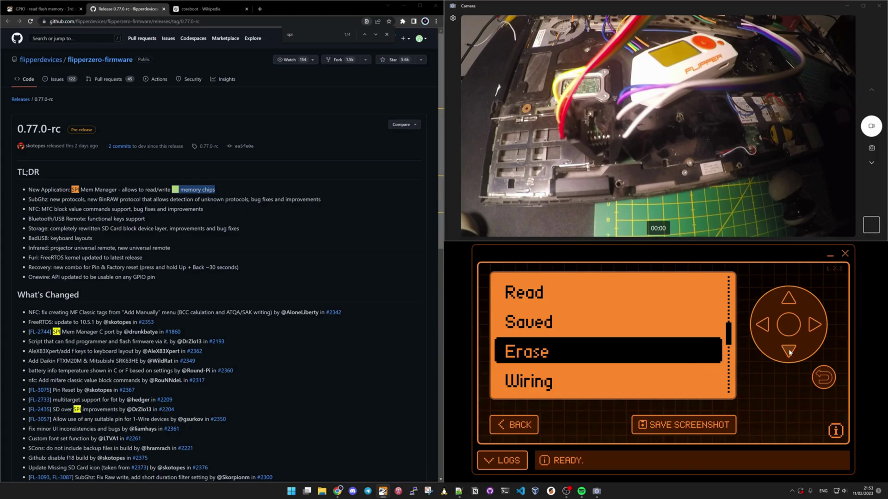
pyautogui.click(788, 352)
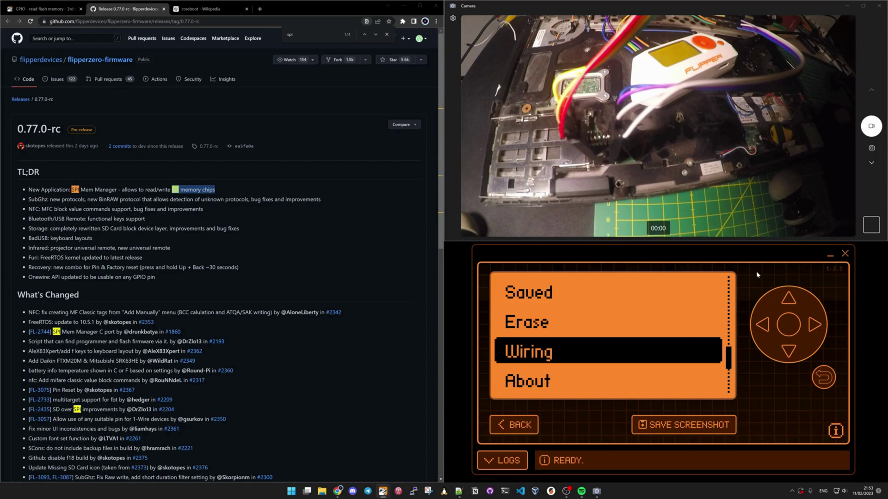
pyautogui.click(789, 326)
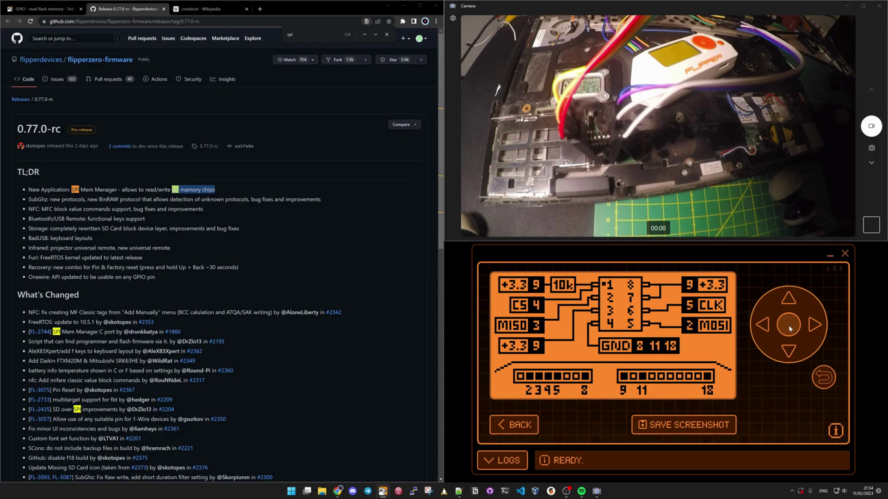
pyautogui.click(826, 380)
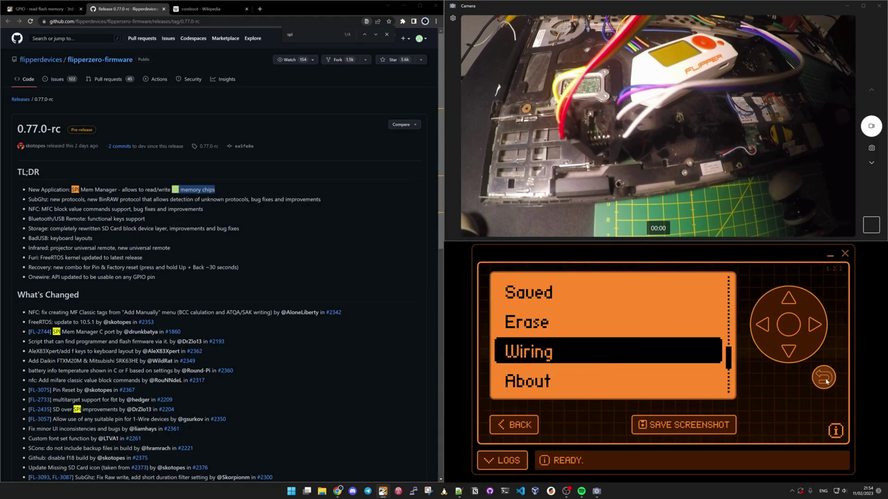
# Read through the About information of SPI Mem Manager and return to its main list.
pyautogui.click(795, 353)
pyautogui.click(789, 331)
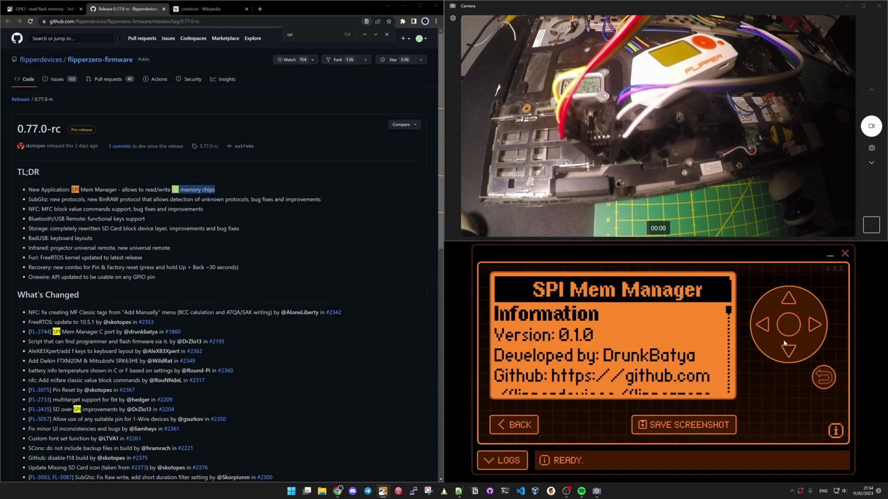
pyautogui.click(790, 352)
pyautogui.click(790, 352)
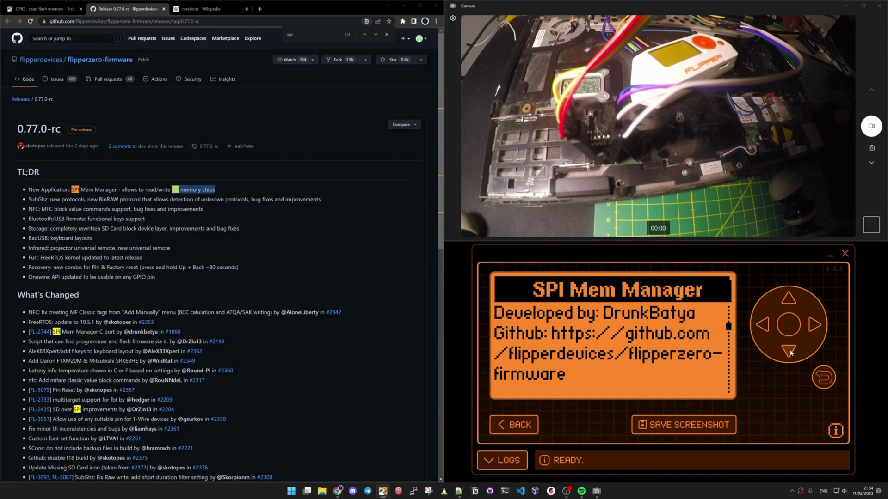
pyautogui.click(823, 383)
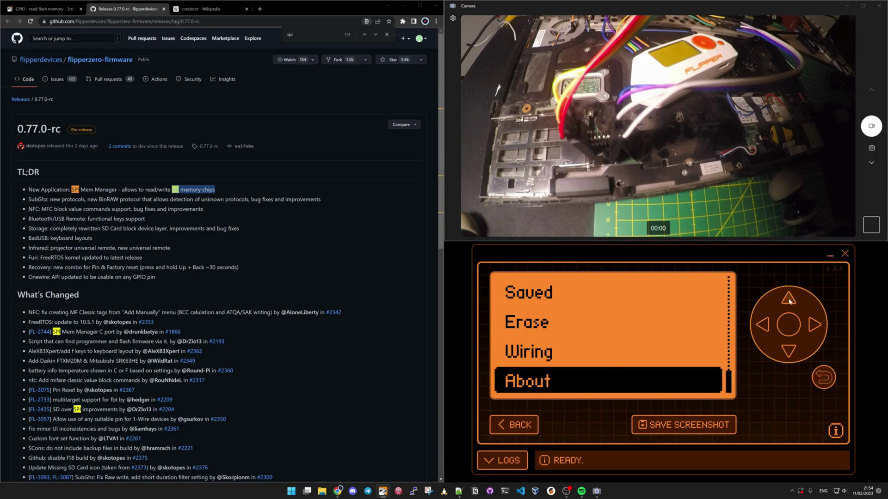
# Start reading the connected SPI chip, choosing Winbond as the vendor and W25Q64CV as the model.
pyautogui.click(788, 352)
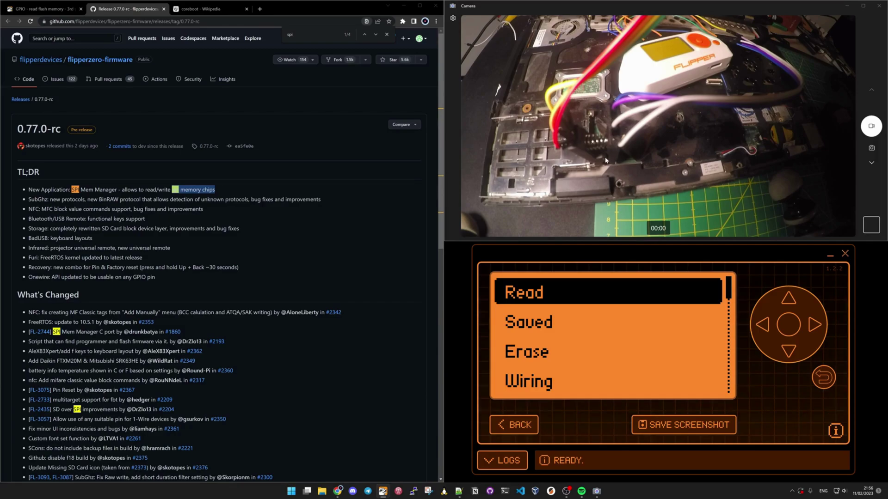
pyautogui.click(786, 324)
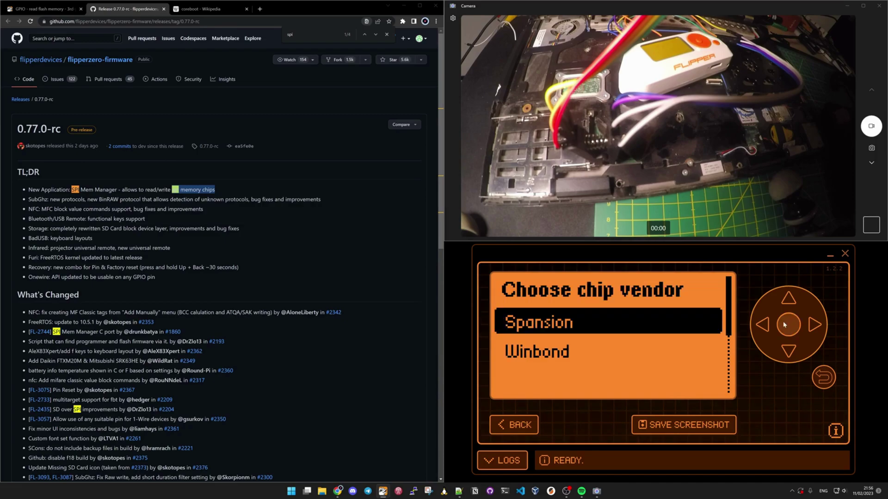
pyautogui.click(788, 353)
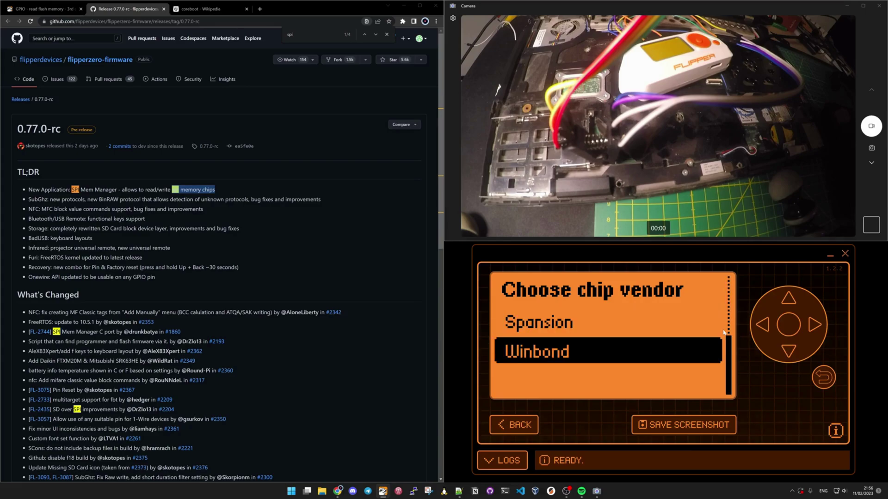
pyautogui.press('Return')
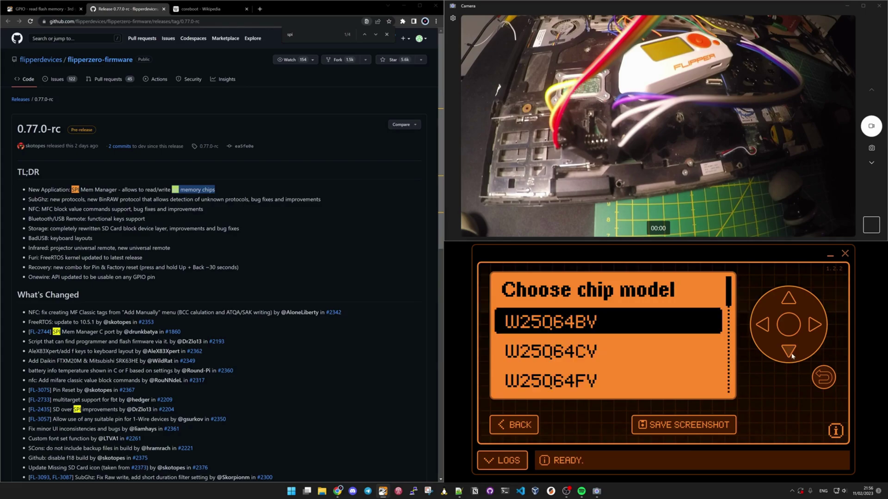
pyautogui.click(791, 355)
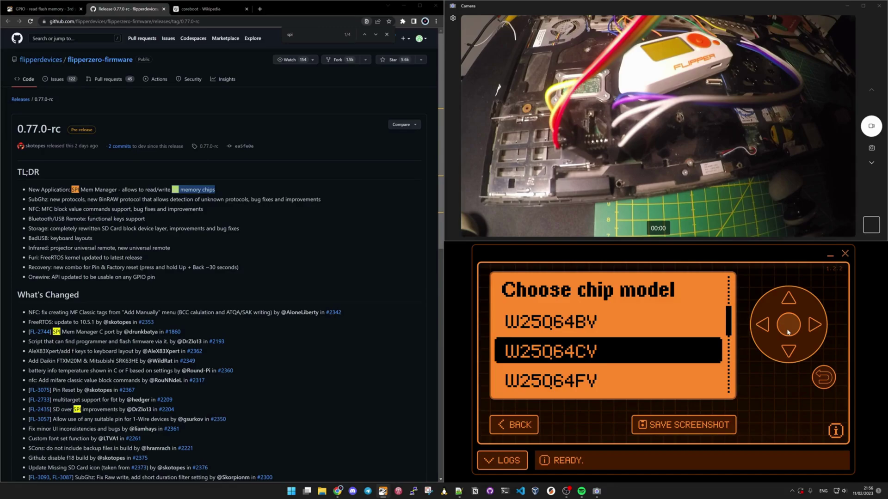
pyautogui.click(788, 332)
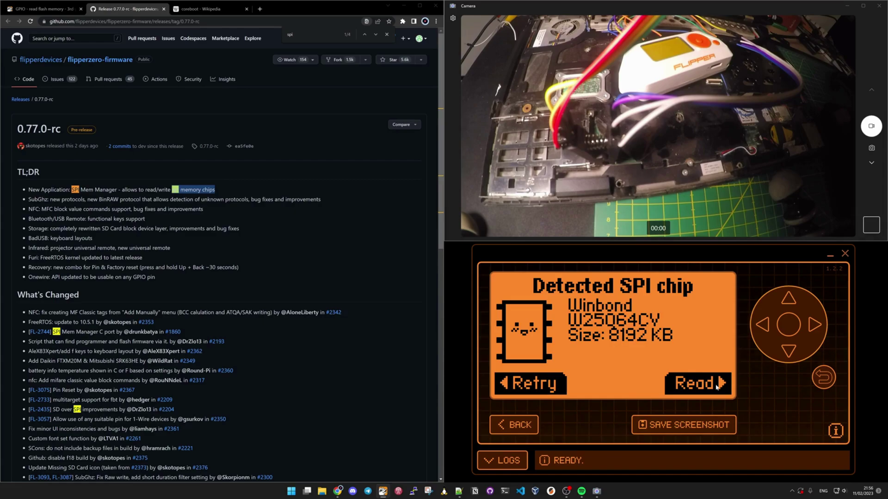
# Read the chip's memory into a dump, keeping the suggested name Undefined_opening.
pyautogui.click(815, 325)
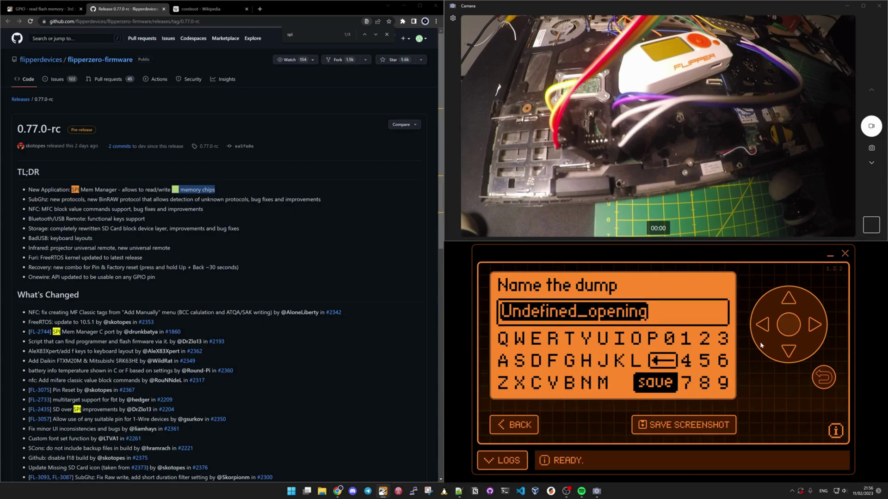
pyautogui.click(788, 326)
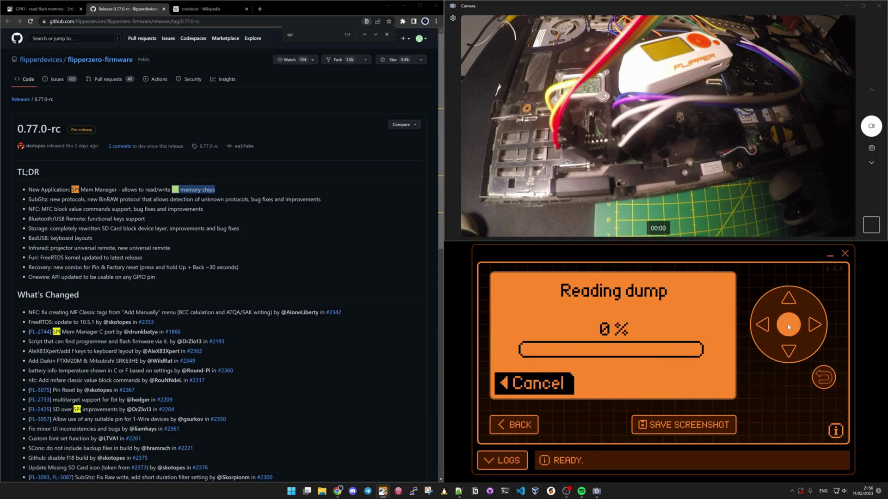